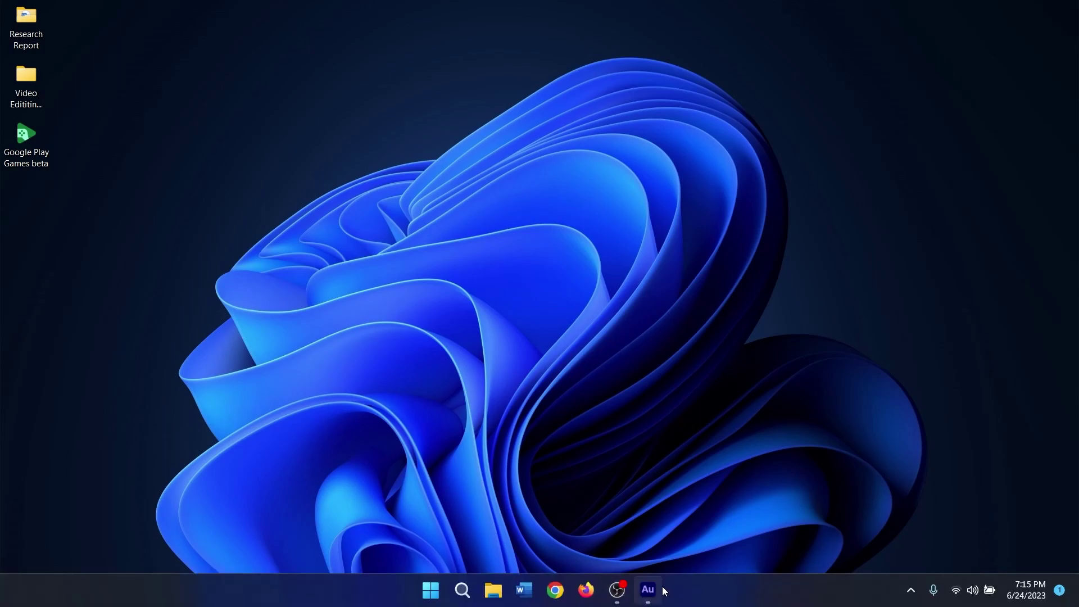
Step: Launch Photoshop 2023 from the Start menu's Adobe folder and create a 1920×1080 px document
left_click(431, 591)
left_click(371, 177)
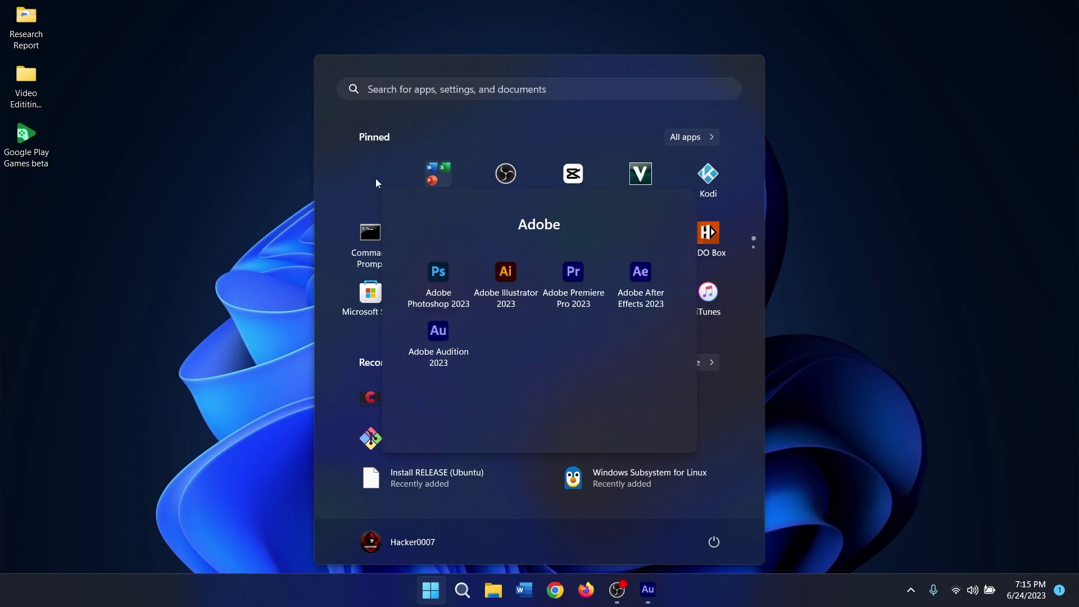
left_click(426, 279)
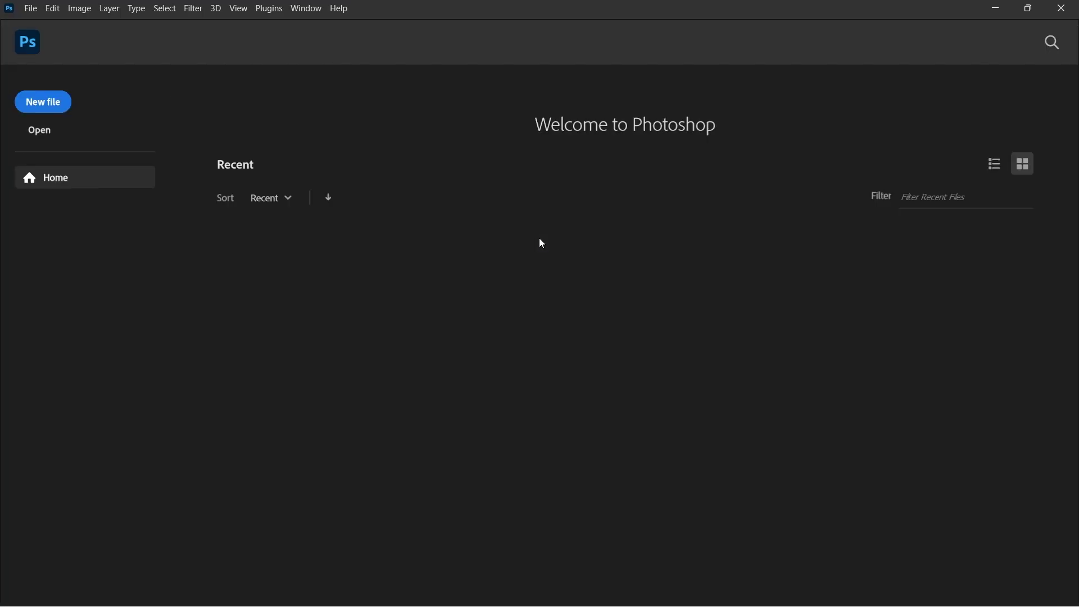
left_click(50, 106)
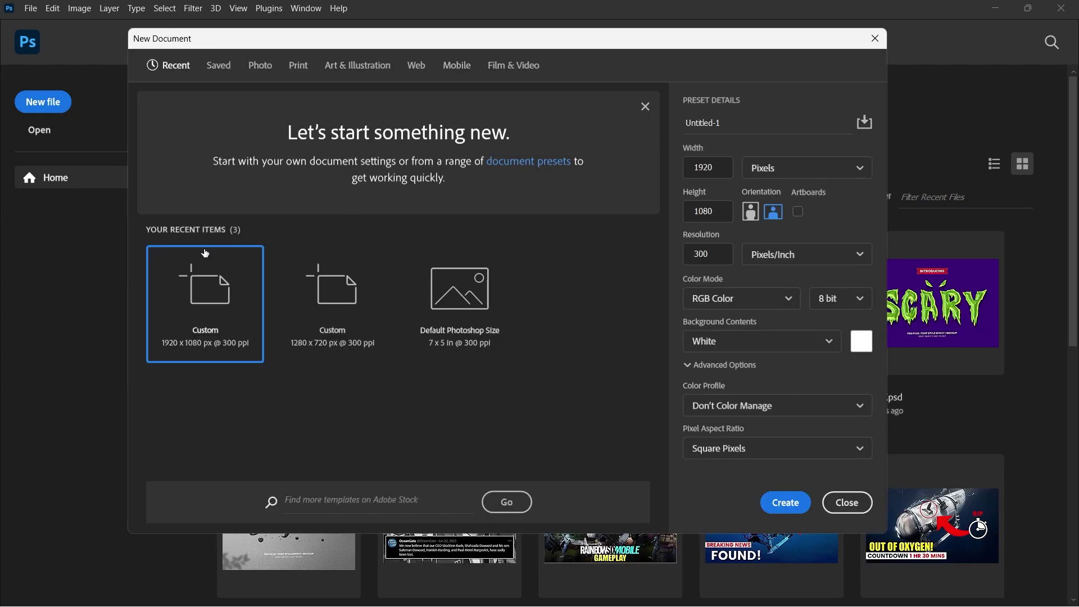
double_click(189, 307)
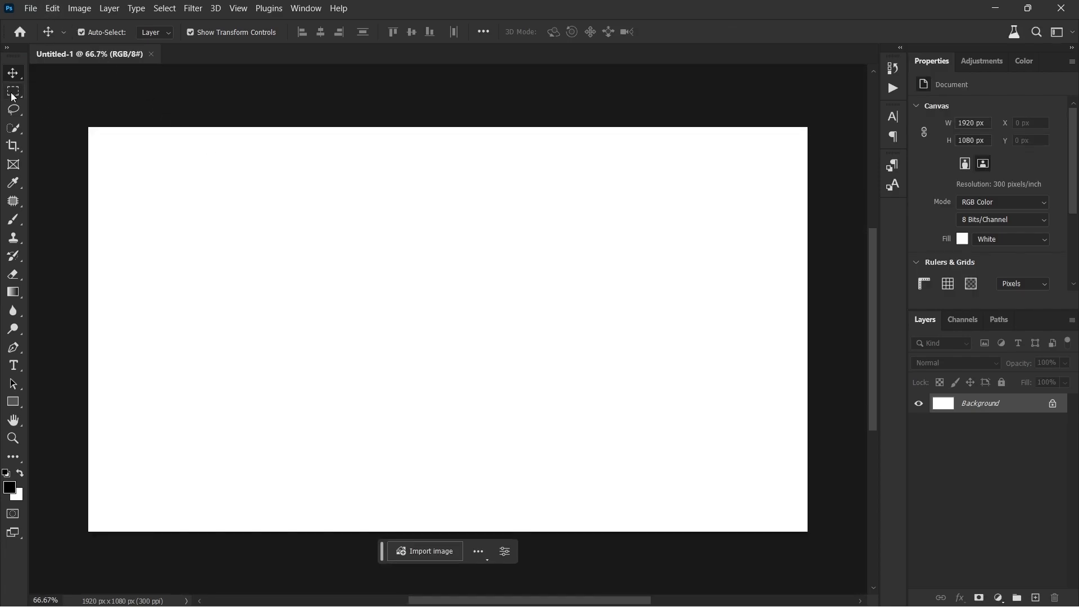
Step: Draw a rectangular marquee selection over the canvas's upper-left area, then select the Move tool
left_click(14, 93)
left_click_drag(199, 202, 516, 335)
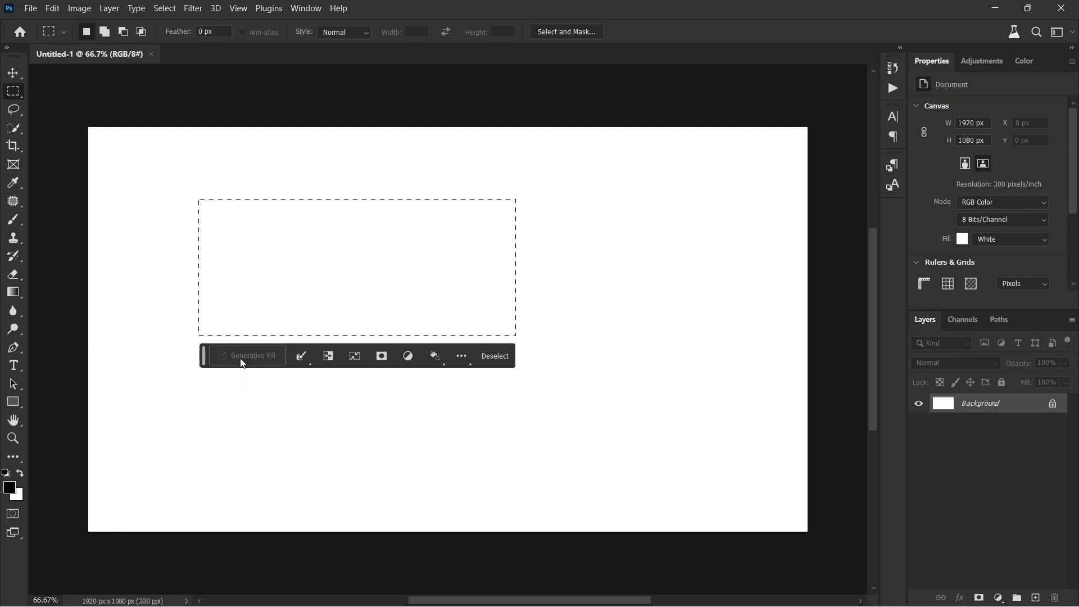
left_click(14, 74)
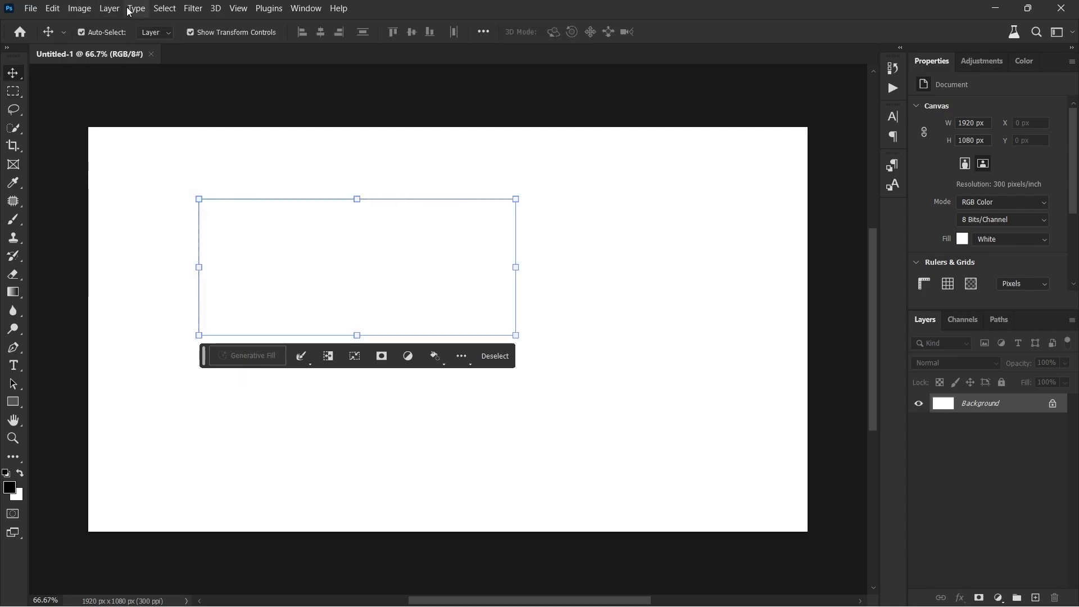
Step: Check the Edit menu for Generative Fill, then choose Help > Sign In
left_click(53, 9)
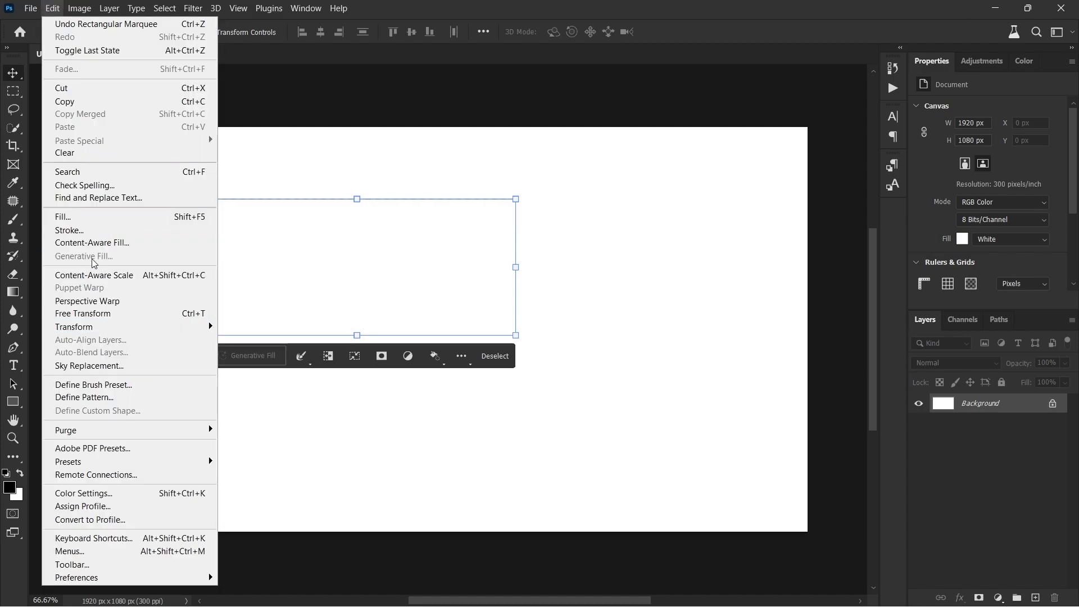
key("Escape")
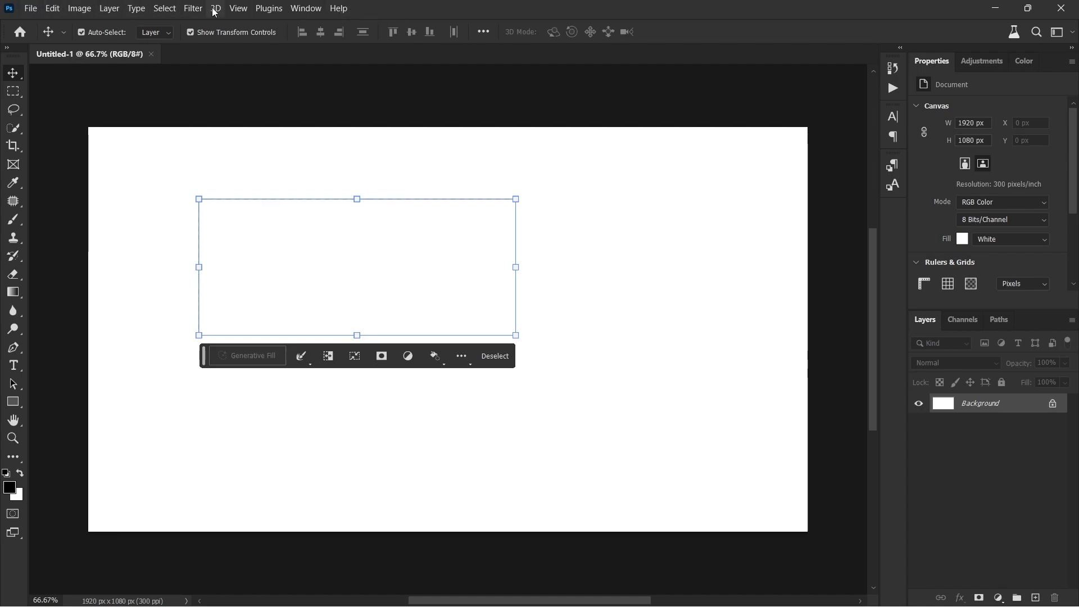
left_click(337, 10)
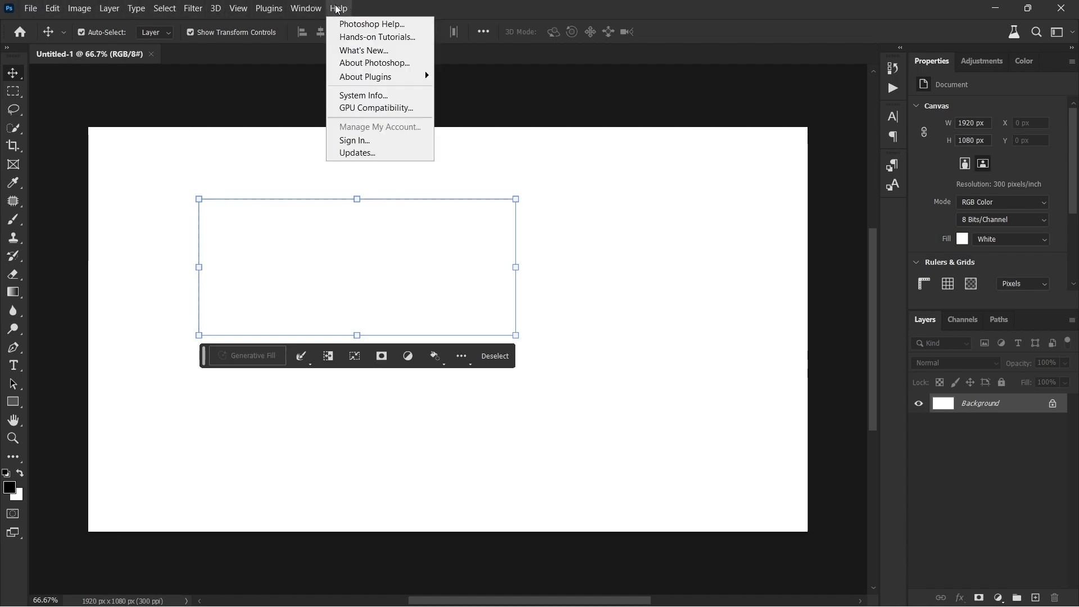
left_click(353, 140)
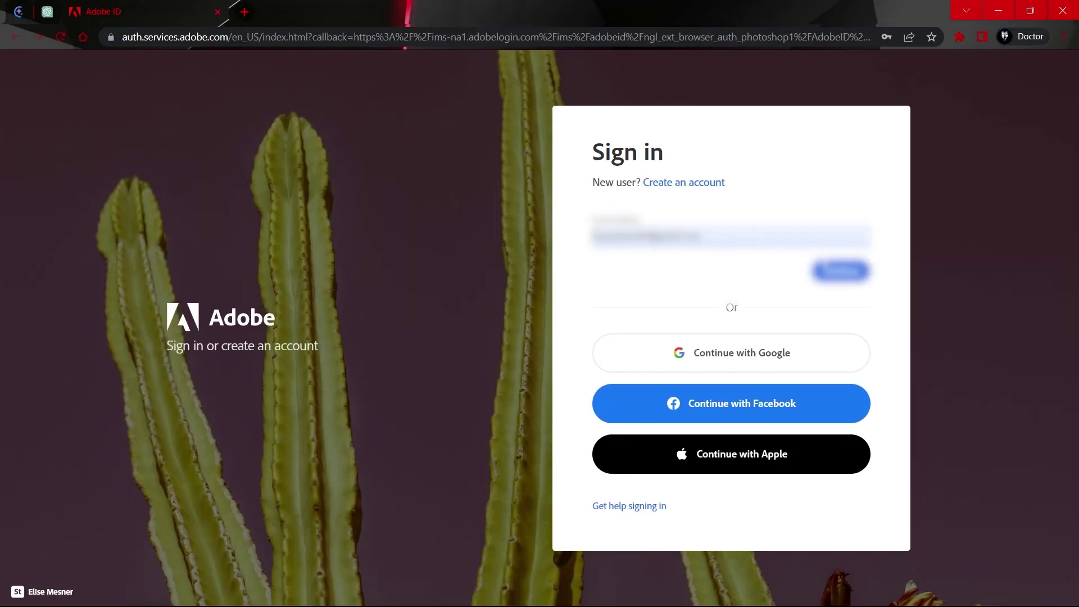
Step: Continue with the account email, verify with a code, and return to Photoshop
left_click(835, 271)
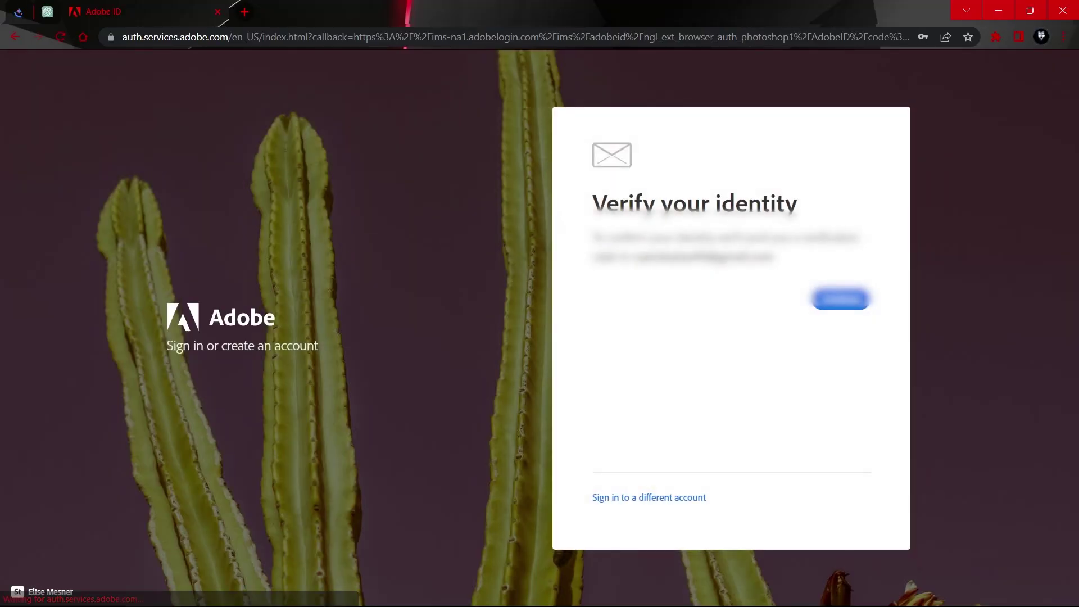
left_click(841, 299)
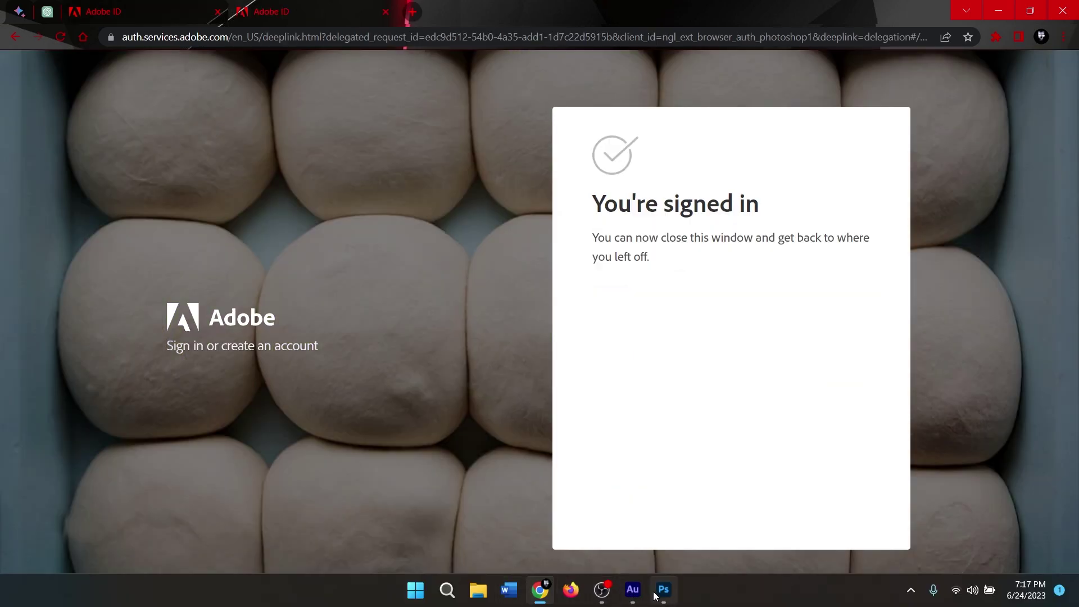
left_click(663, 590)
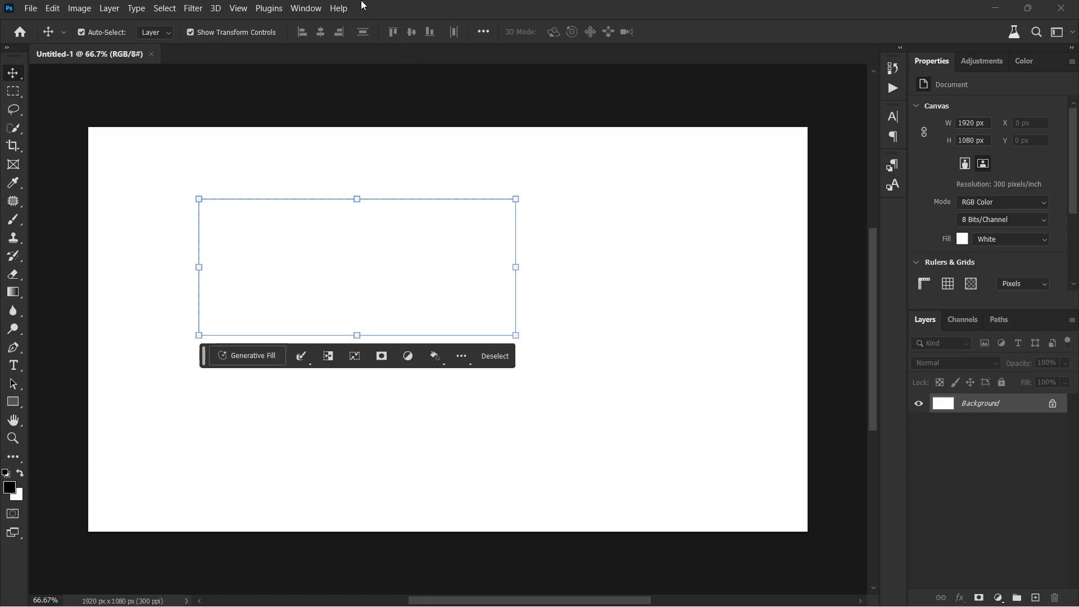
left_click(339, 9)
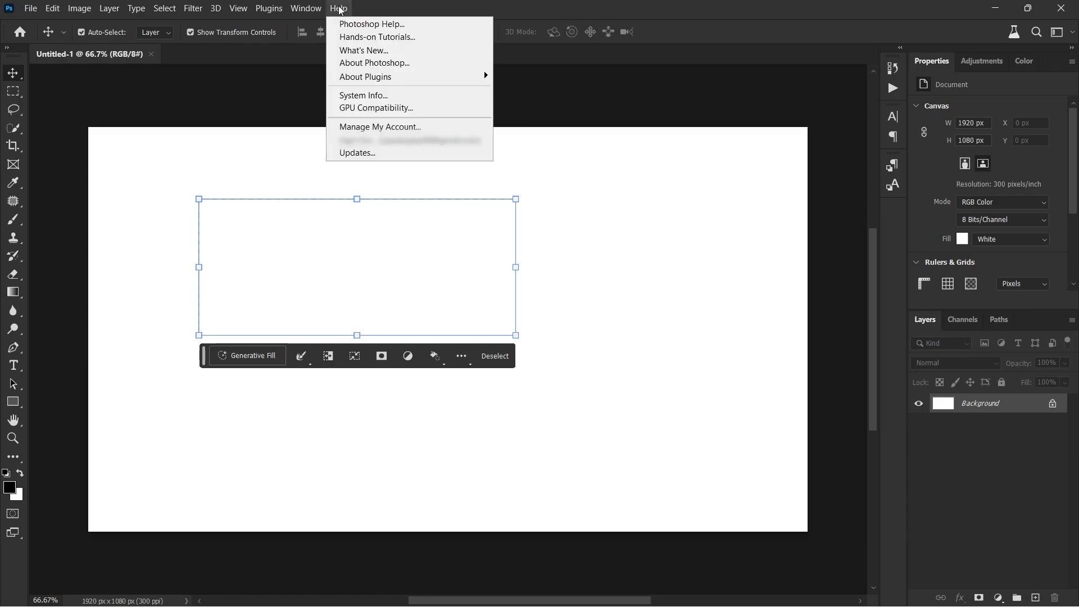
left_click(699, 250)
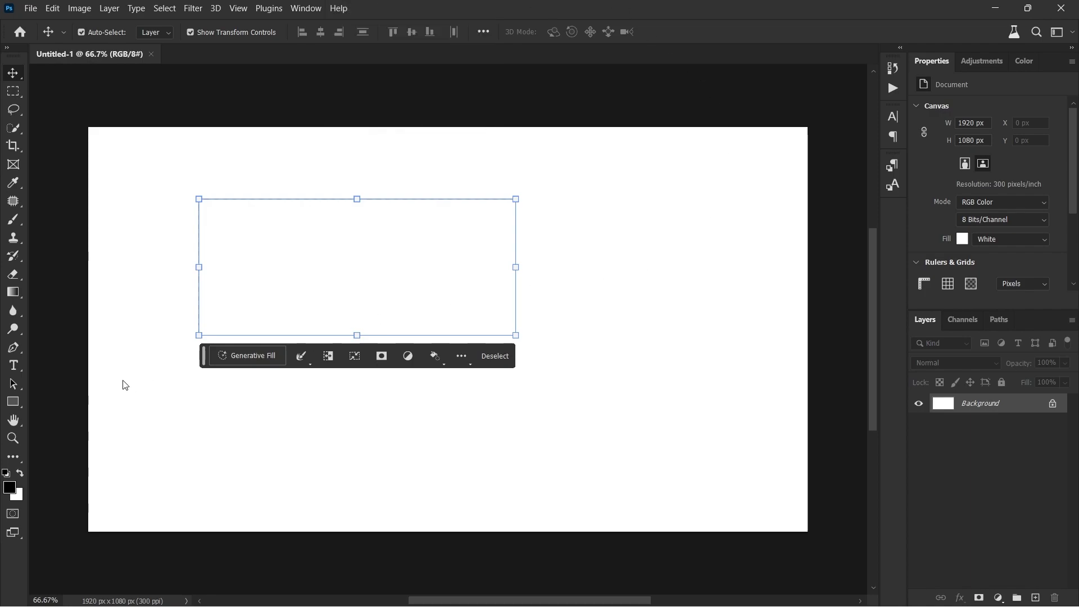
Step: Run Generative Fill on the rectangular selection with an empty prompt
left_click(230, 360)
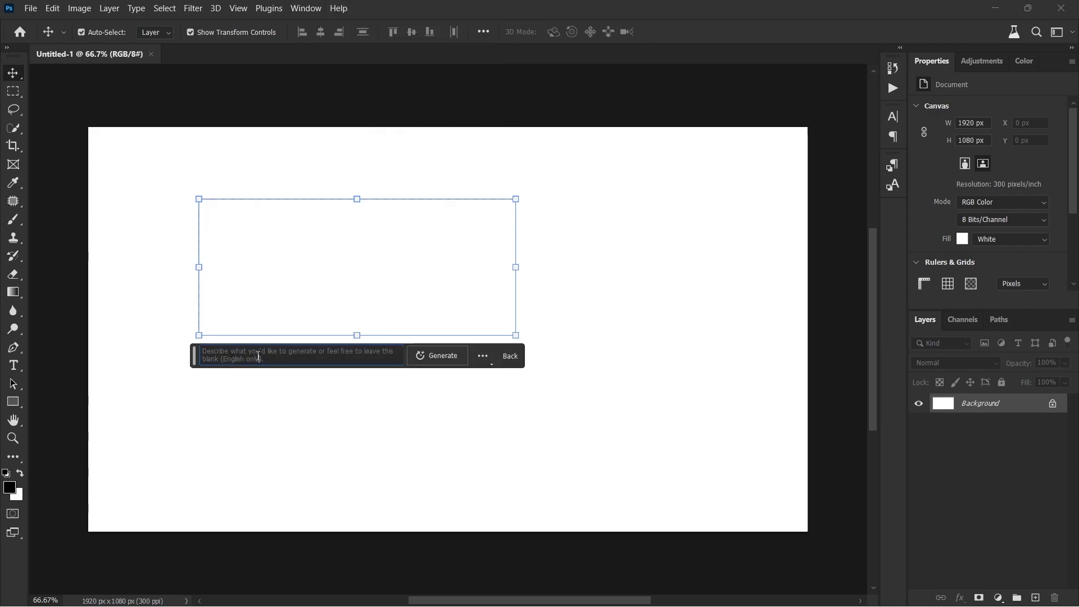
key("Return")
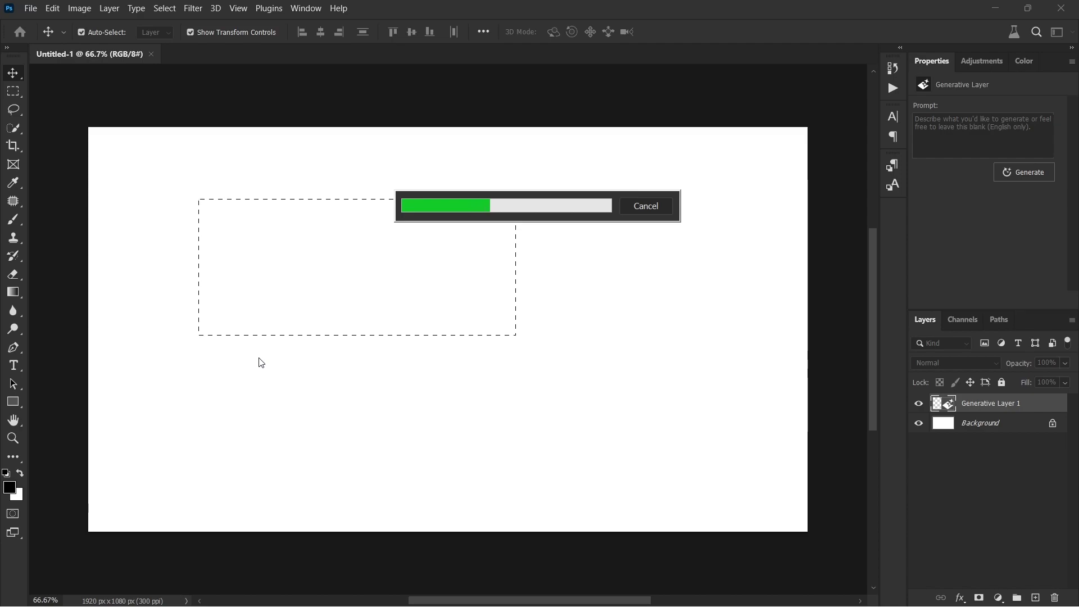